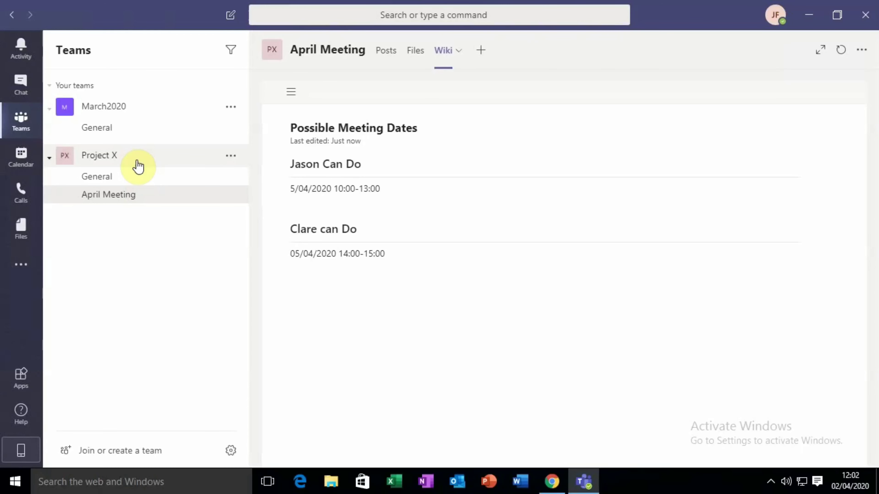
# Step: Open the April Meeting channel of the Project X team and start adding a new tab to it
pyautogui.click(133, 167)
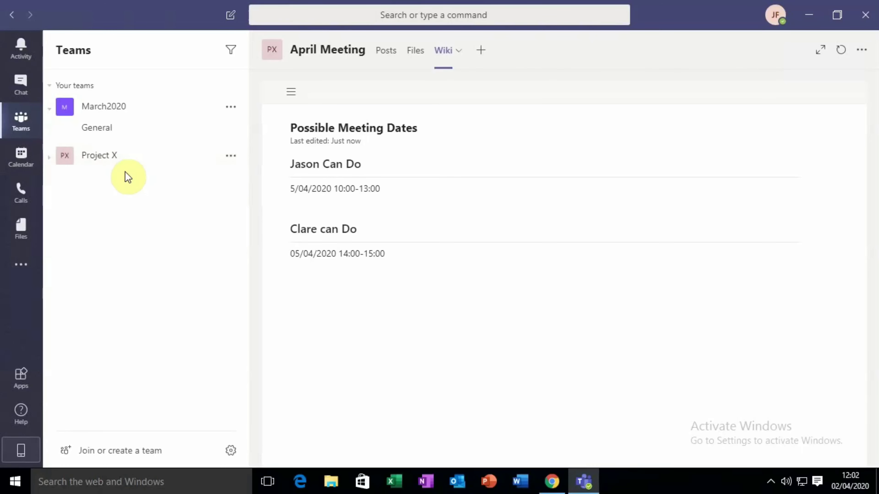
pyautogui.click(123, 166)
pyautogui.click(96, 181)
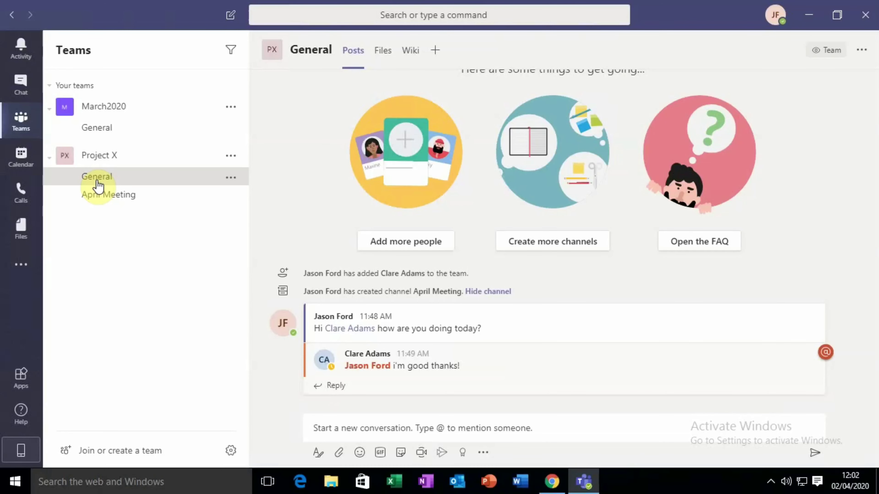
pyautogui.click(132, 203)
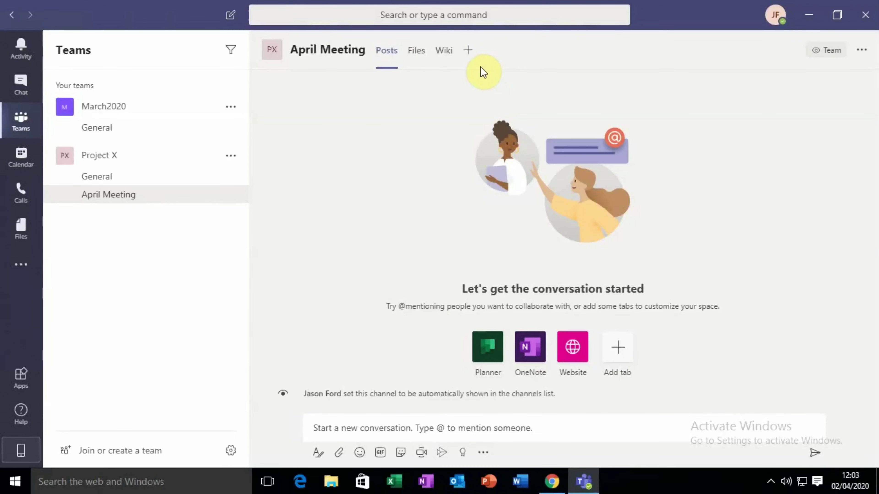
pyautogui.click(465, 50)
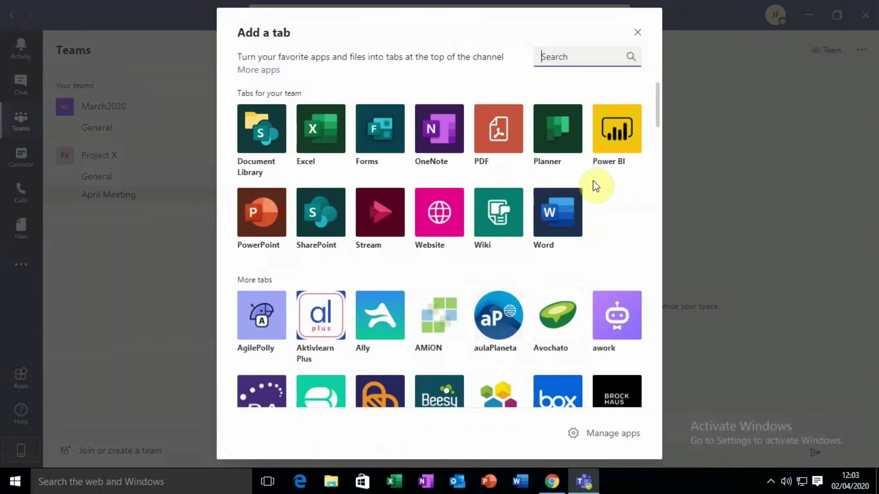
# Step: Browse the full list of apps that can be added to the channel as tabs
pyautogui.scroll(-2, 594, 173)
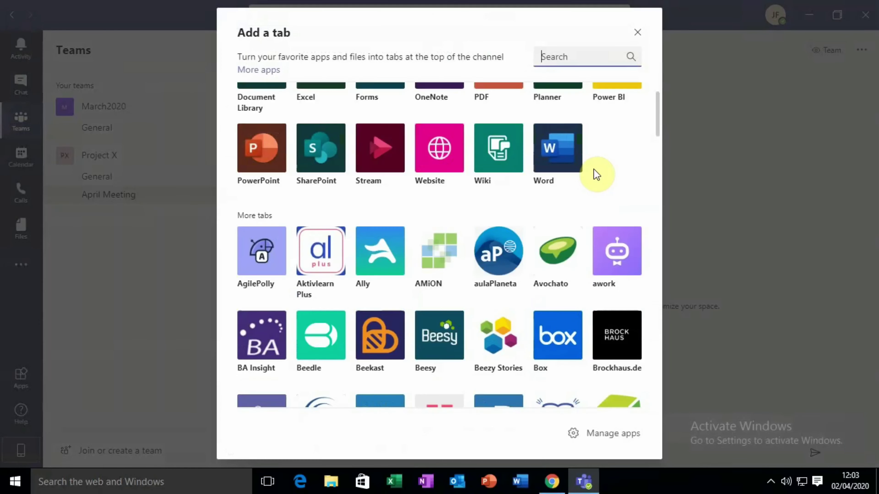
pyautogui.scroll(2, 599, 169)
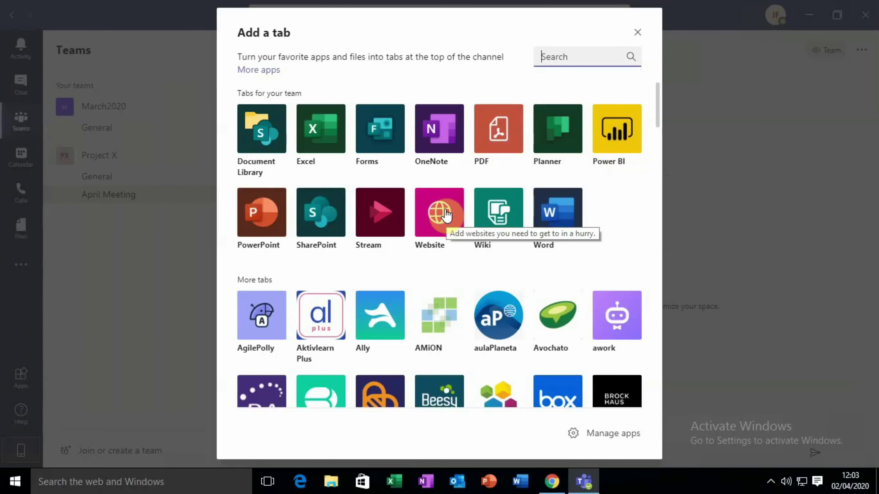
pyautogui.scroll(-5, 453, 176)
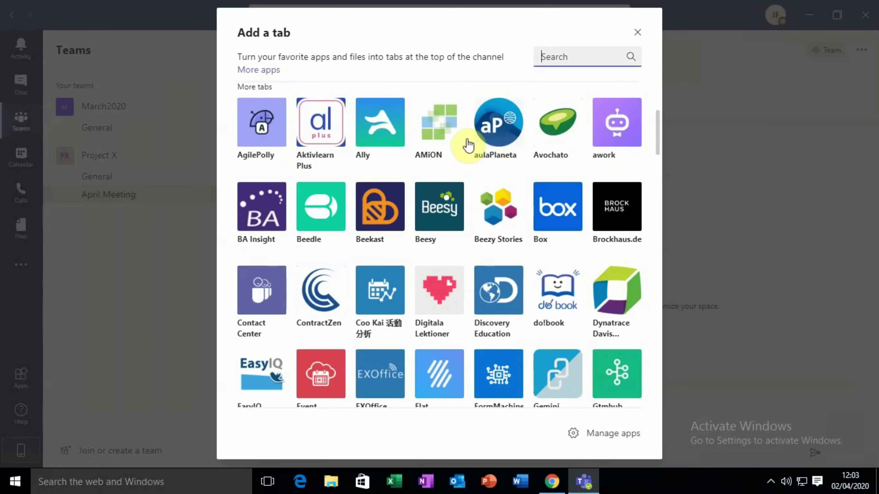
pyautogui.scroll(-3, 469, 145)
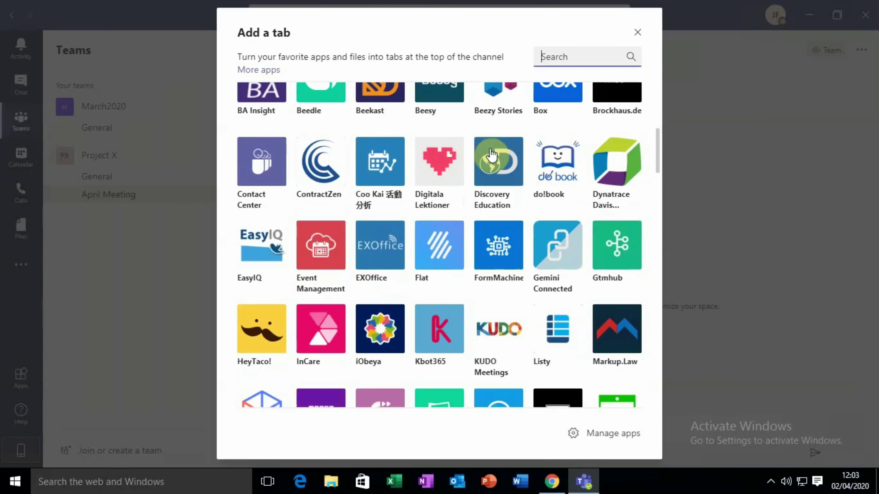
pyautogui.scroll(-5, 492, 154)
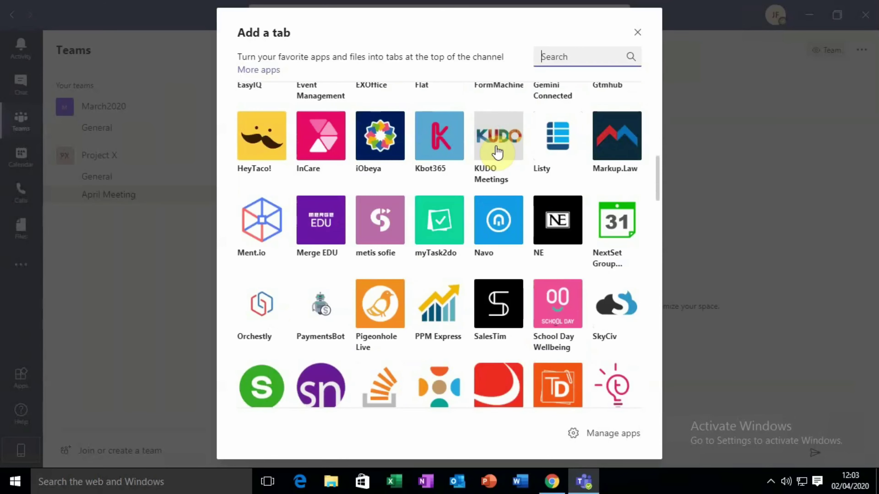
pyautogui.scroll(-4, 497, 152)
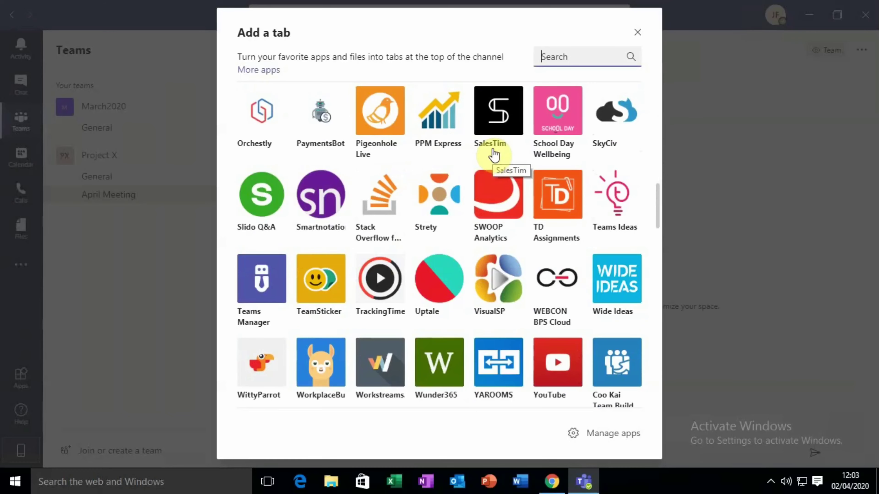
pyautogui.scroll(-5, 485, 166)
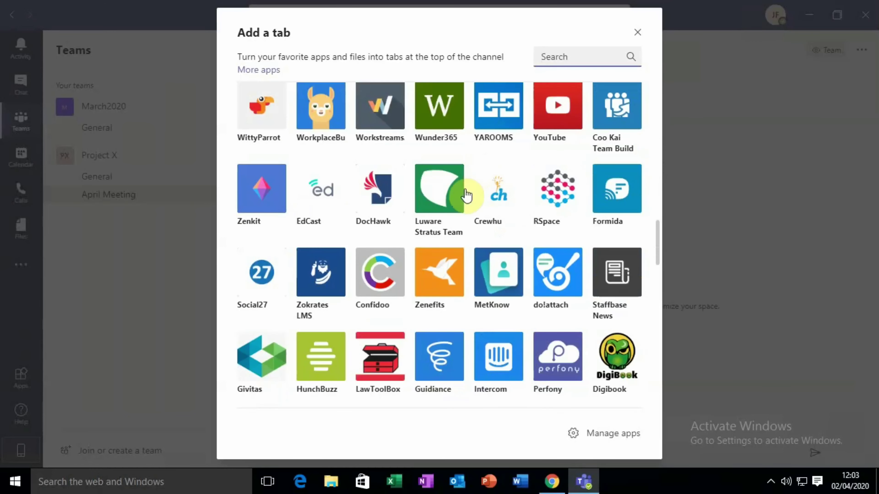
pyautogui.scroll(-2, 450, 182)
pyautogui.scroll(-5, 450, 180)
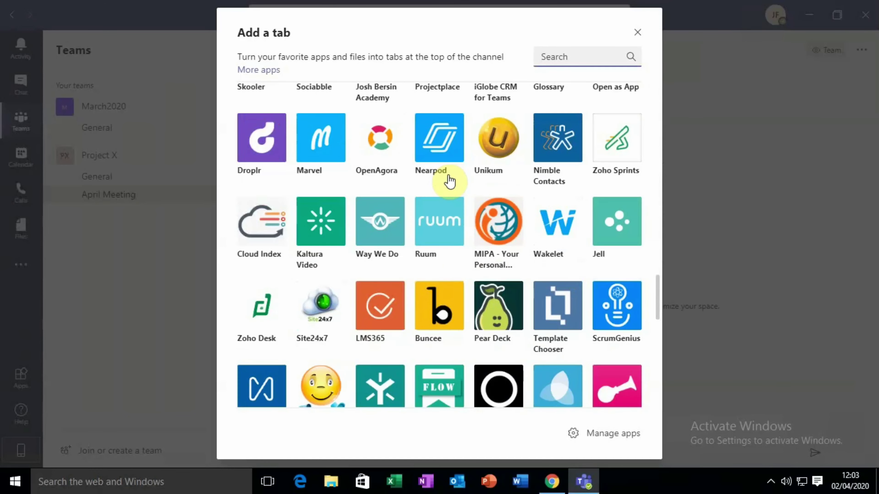
pyautogui.scroll(-4, 450, 180)
pyautogui.scroll(-3, 450, 181)
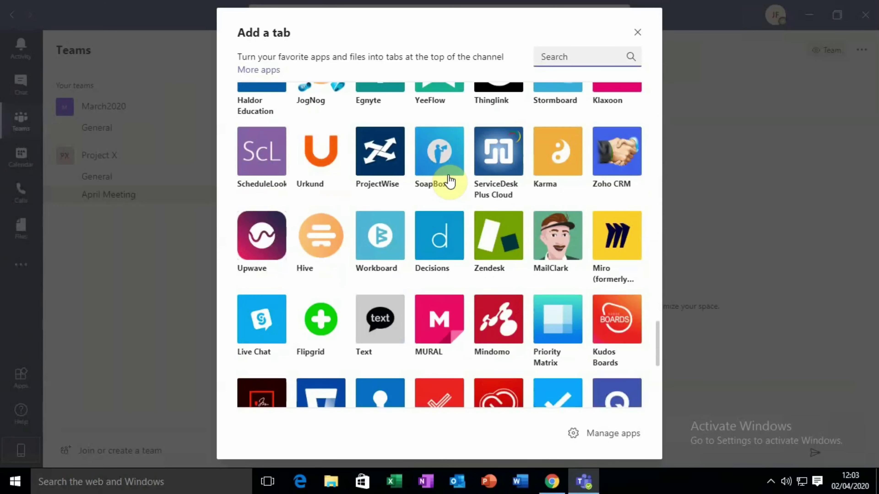
pyautogui.scroll(-5, 449, 180)
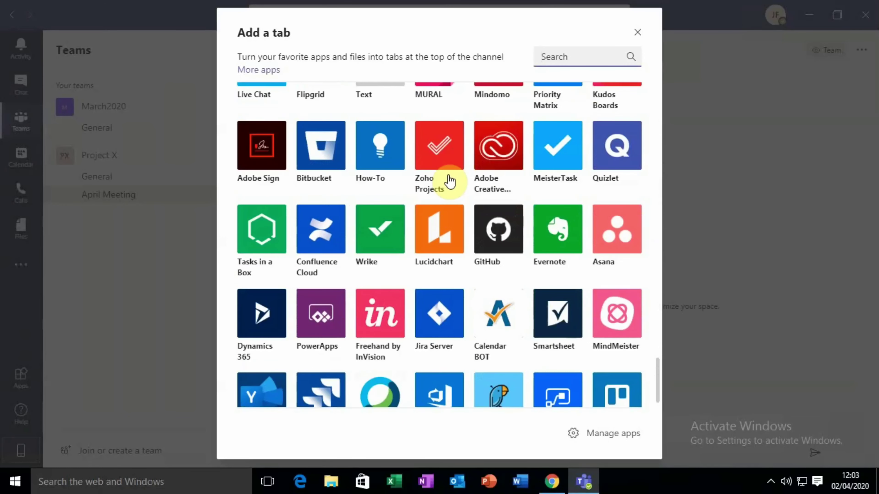
pyautogui.scroll(-2, 450, 181)
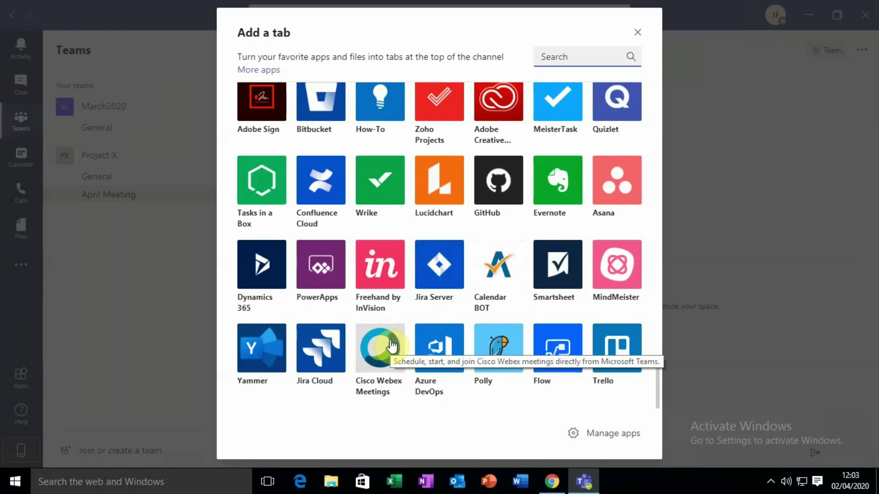
pyautogui.scroll(-5, 426, 281)
pyautogui.scroll(15, 426, 281)
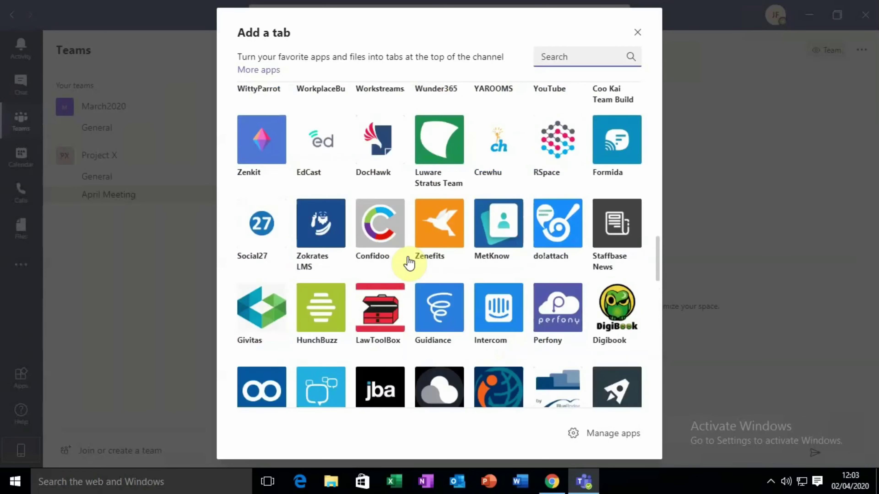
pyautogui.click(431, 242)
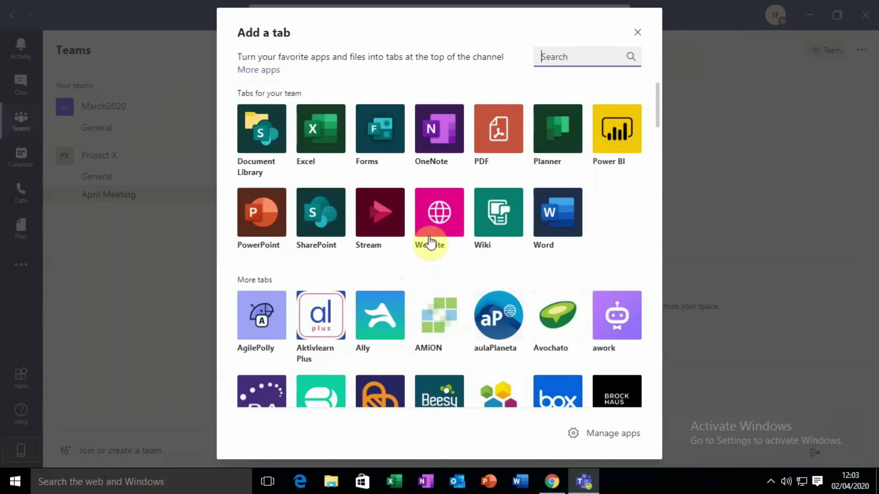
# Step: Add a OneNote tab with a new notebook named April Meeting Notes, and dismiss its privacy notice and read-only banner
pyautogui.click(450, 134)
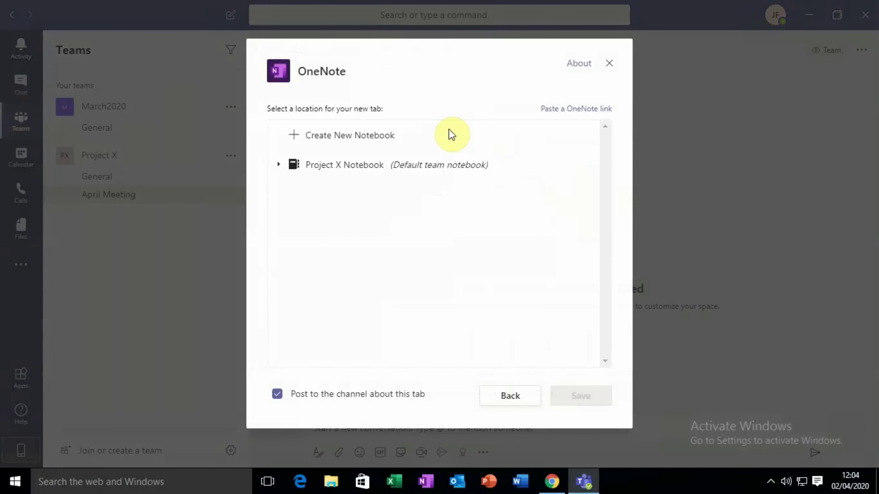
pyautogui.click(451, 135)
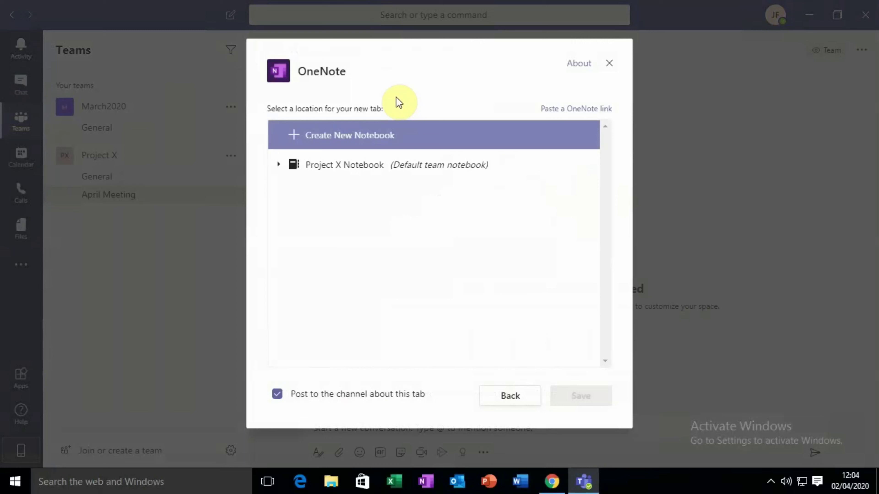
pyautogui.click(339, 137)
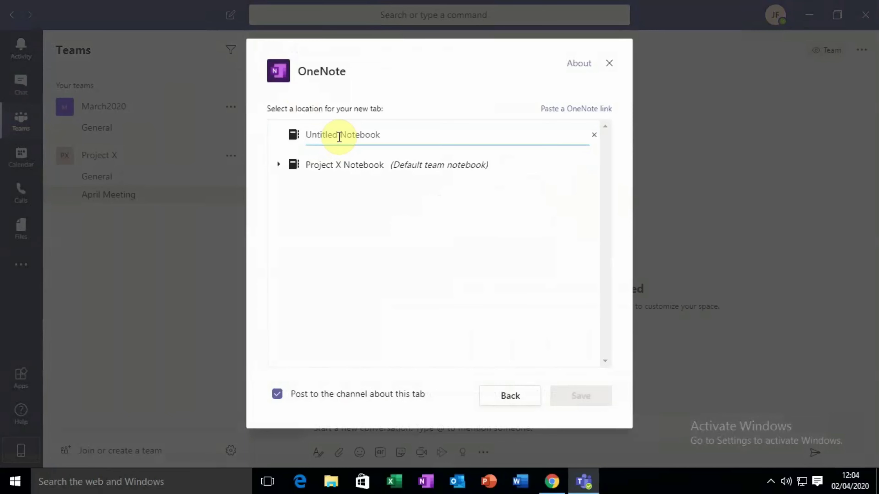
pyautogui.write('April Meeting No')
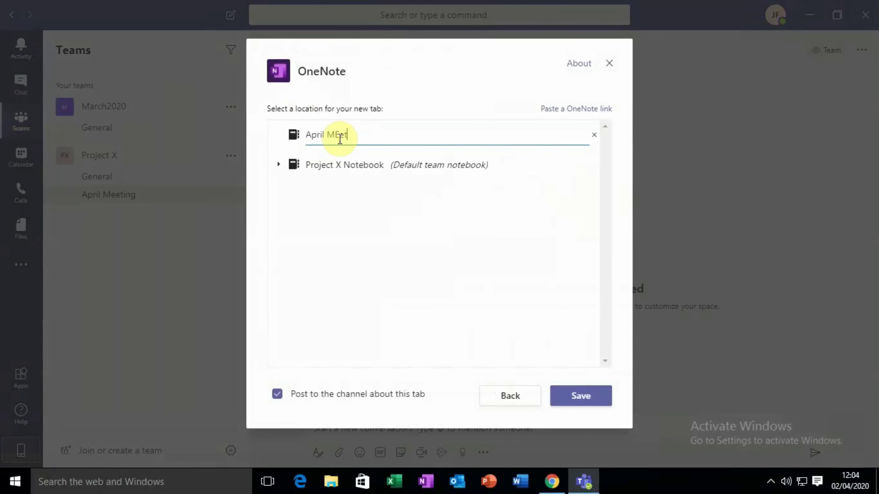
pyautogui.write('tes')
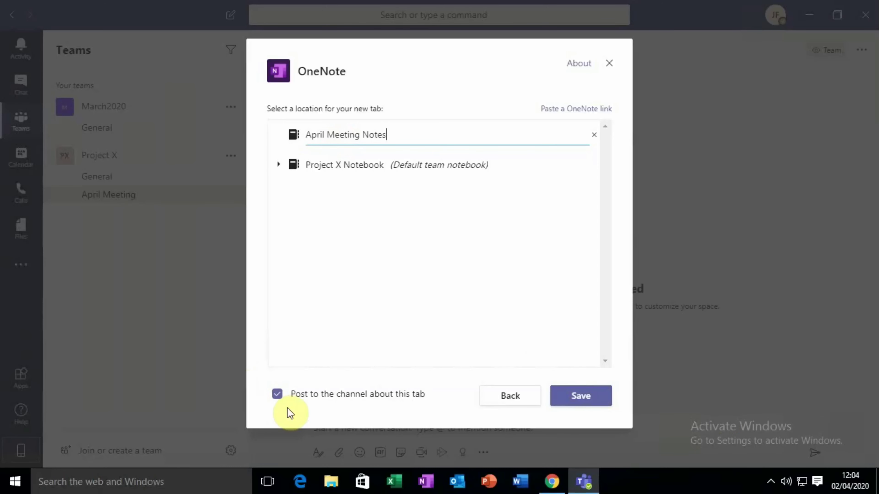
pyautogui.click(585, 399)
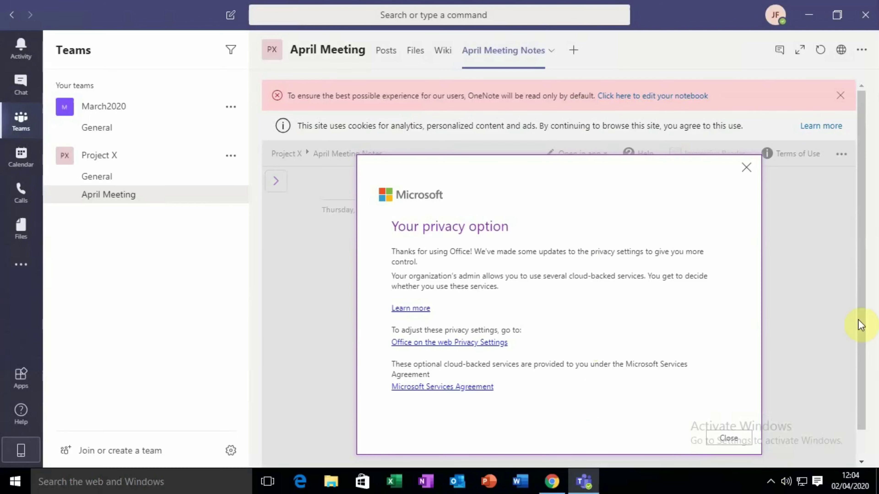
pyautogui.click(748, 440)
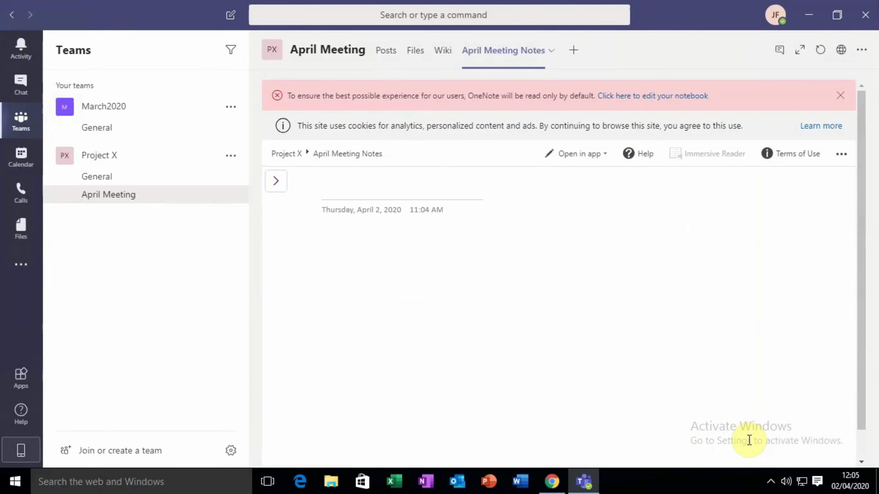
pyautogui.click(841, 96)
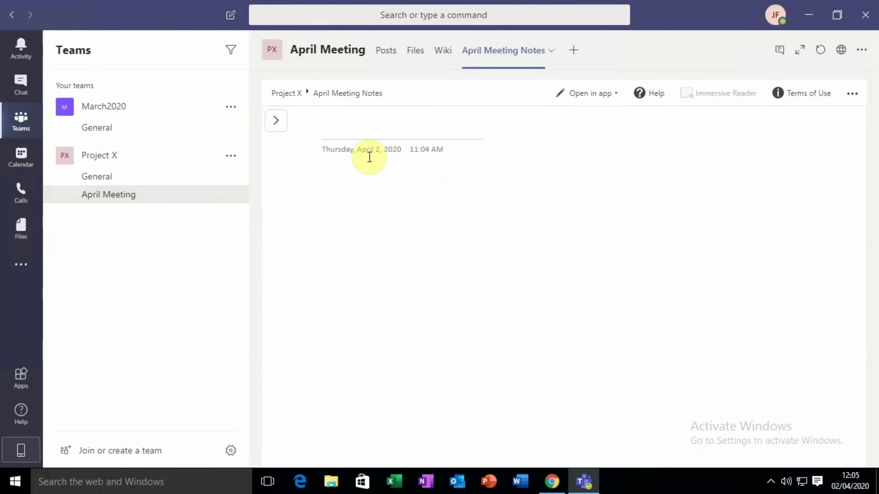
# Step: Examine the notebook's section and page list and its options for opening in an app
pyautogui.click(276, 120)
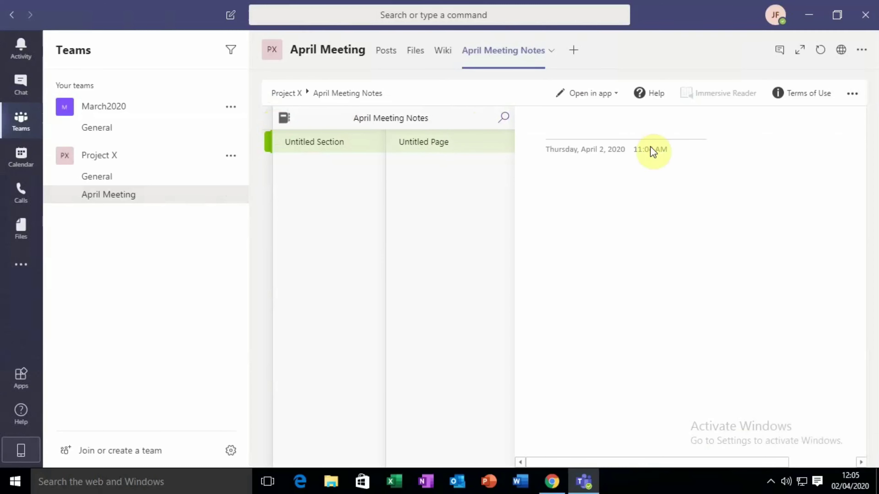
pyautogui.click(620, 135)
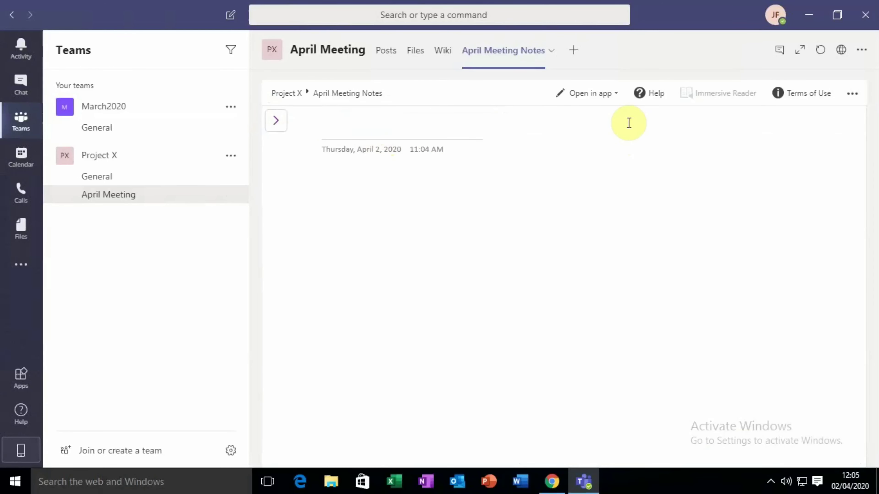
pyautogui.click(606, 100)
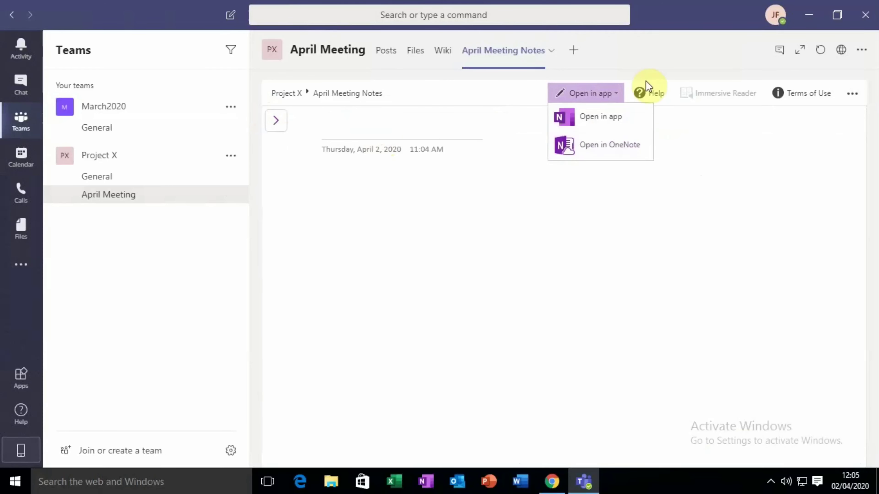
pyautogui.click(847, 98)
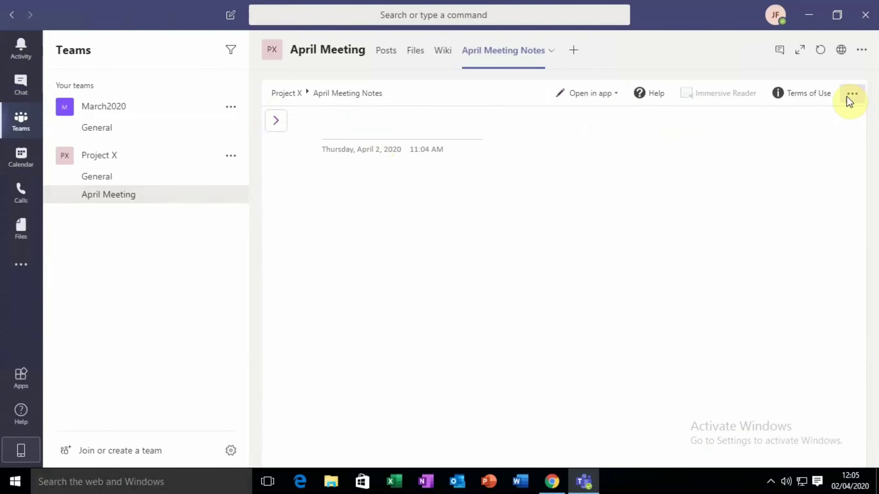
pyautogui.click(855, 91)
pyautogui.click(621, 194)
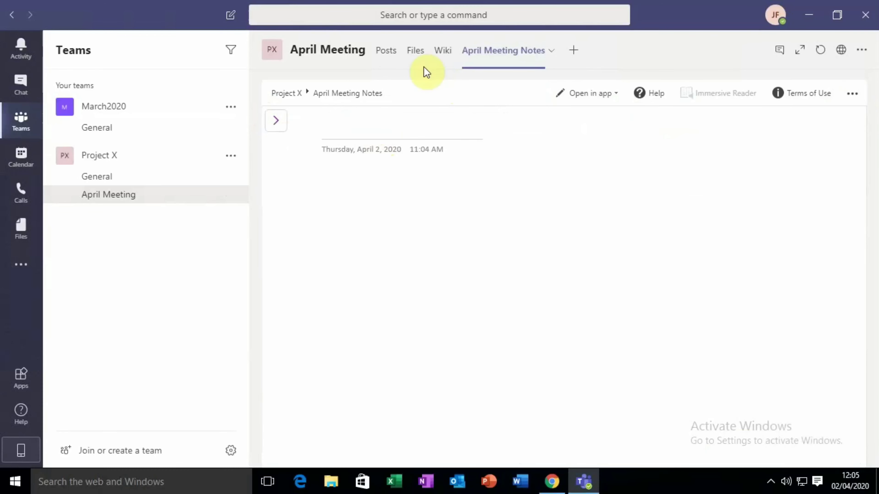
# Step: Open April Meeting Notes from its link in the channel posts and try to open the notebook for editing in the browser
pyautogui.click(386, 58)
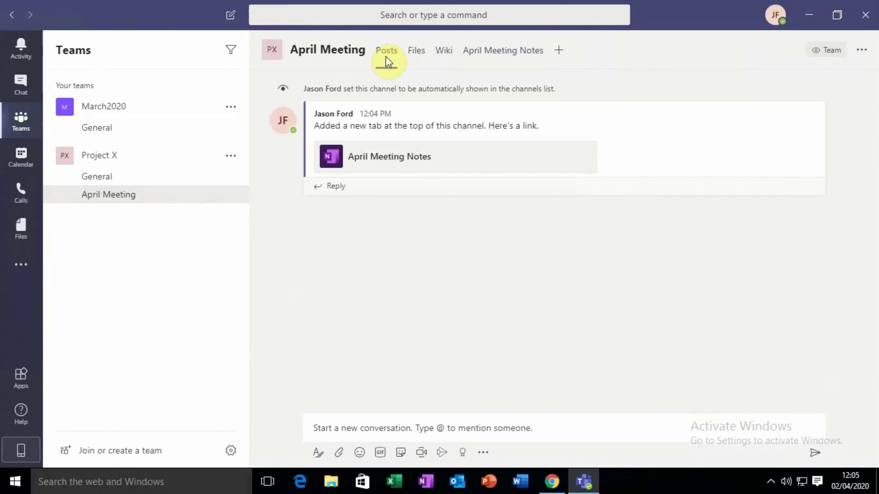
pyautogui.click(386, 157)
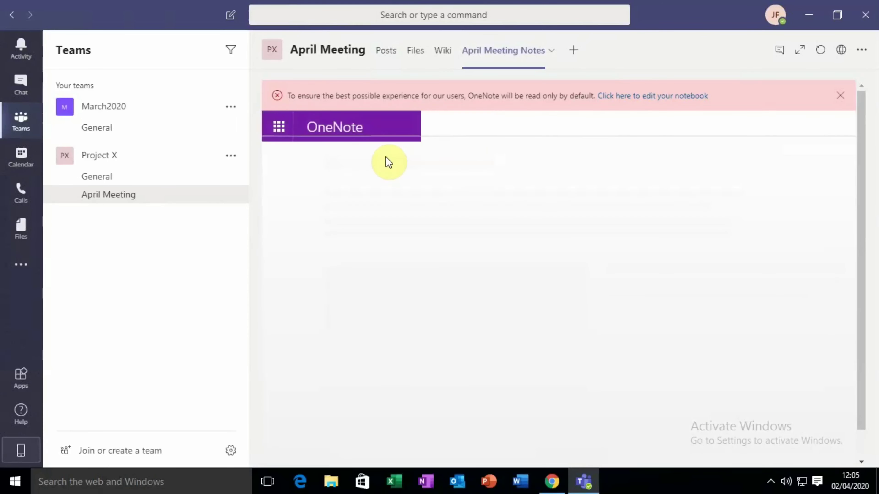
pyautogui.click(649, 99)
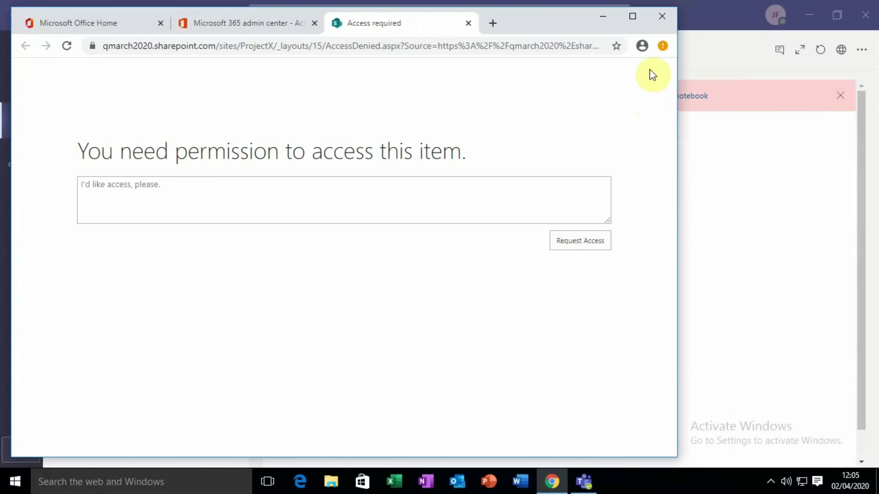
pyautogui.click(656, 22)
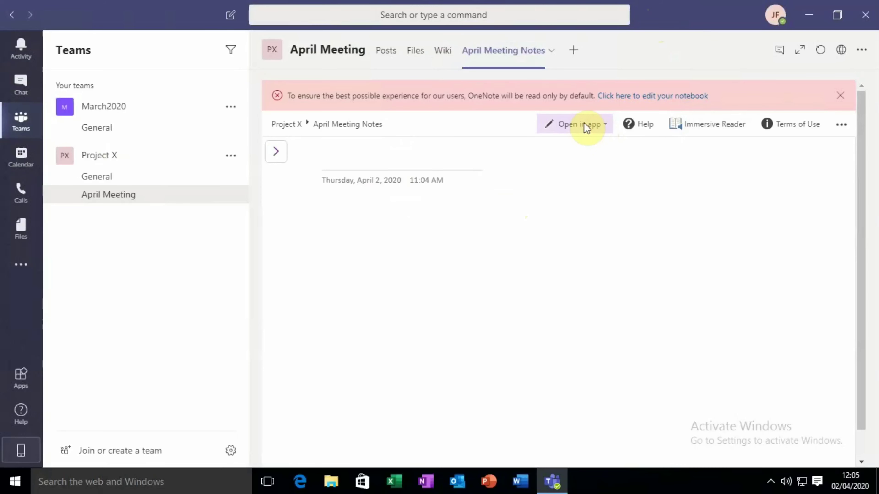
# Step: Add a Planner tab to the channel with a new plan named Meeting Tasks
pyautogui.click(575, 52)
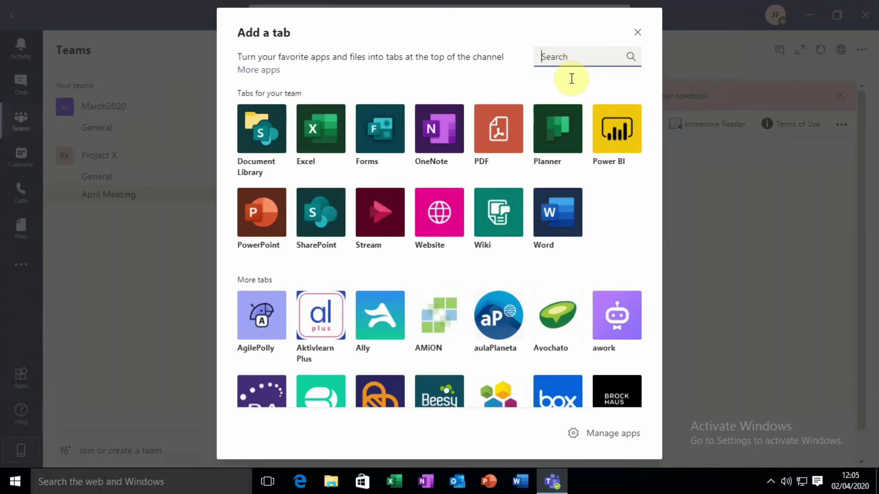
pyautogui.click(571, 131)
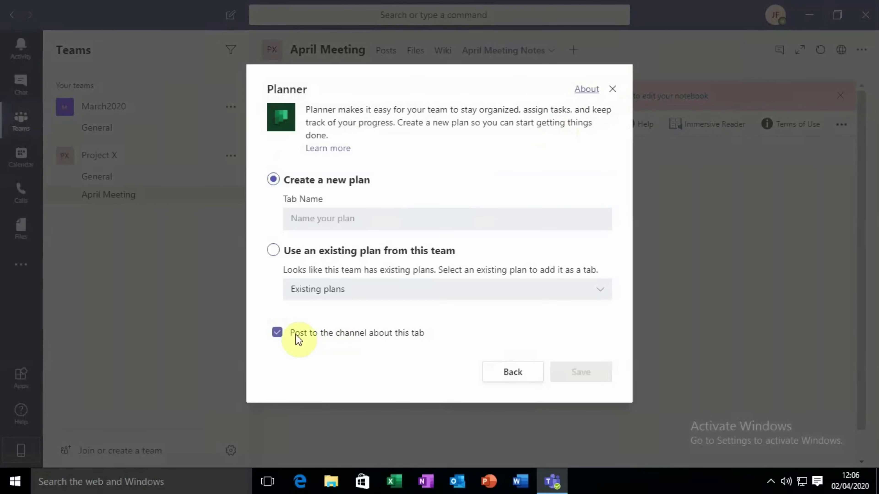
pyautogui.click(372, 221)
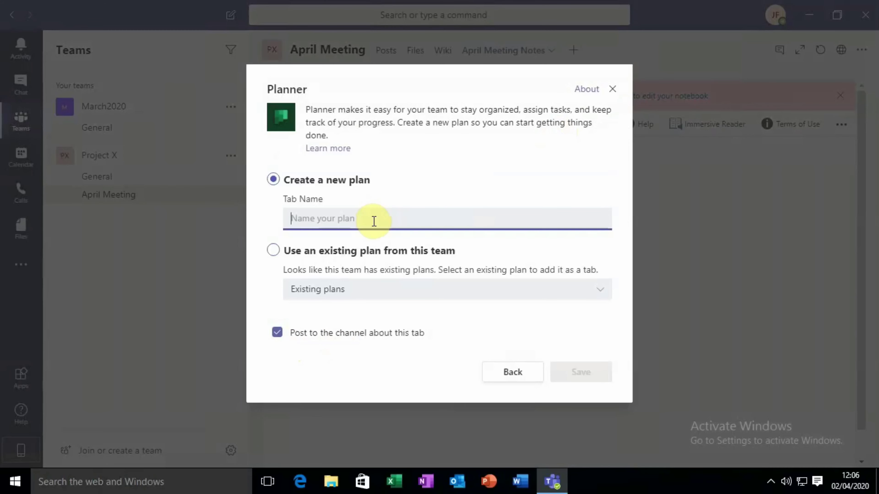
pyautogui.write('Meeting ')
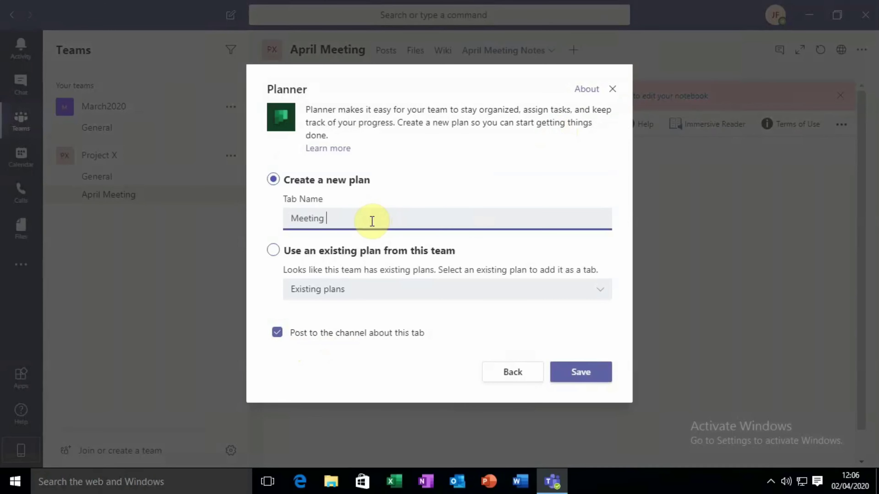
pyautogui.write('Tasks')
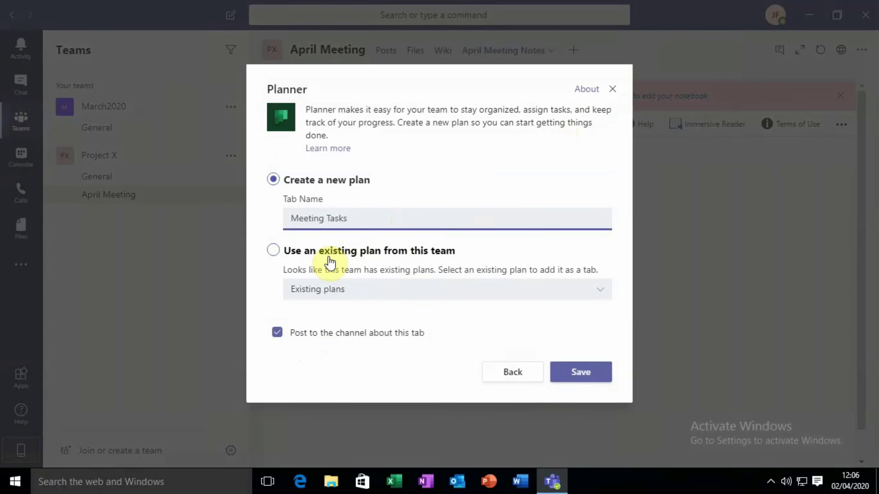
pyautogui.click(588, 379)
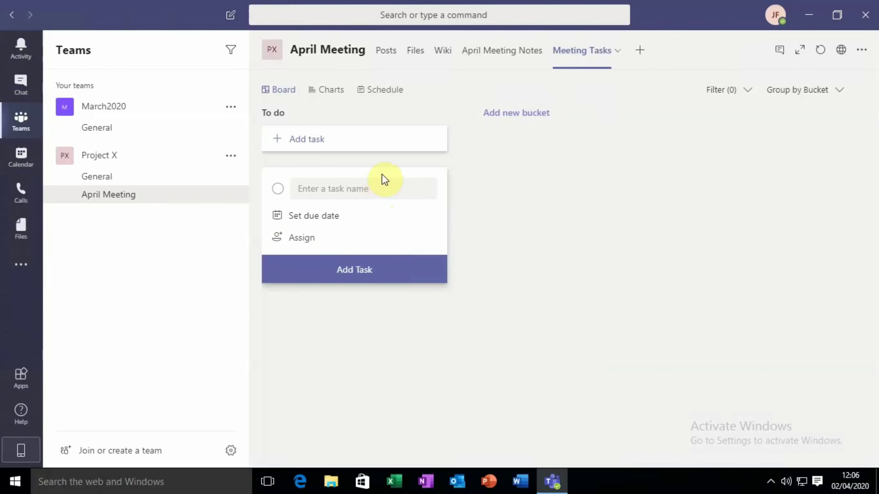
# Step: Add a Write Agenda task to the To do bucket, due 04/03 and assigned to the first listed team member
pyautogui.click(377, 189)
pyautogui.write('Write Agenda')
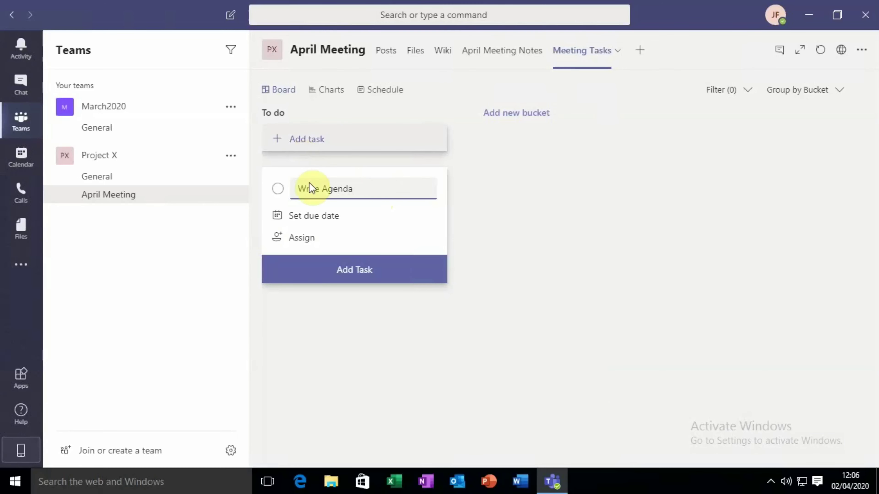
pyautogui.click(309, 217)
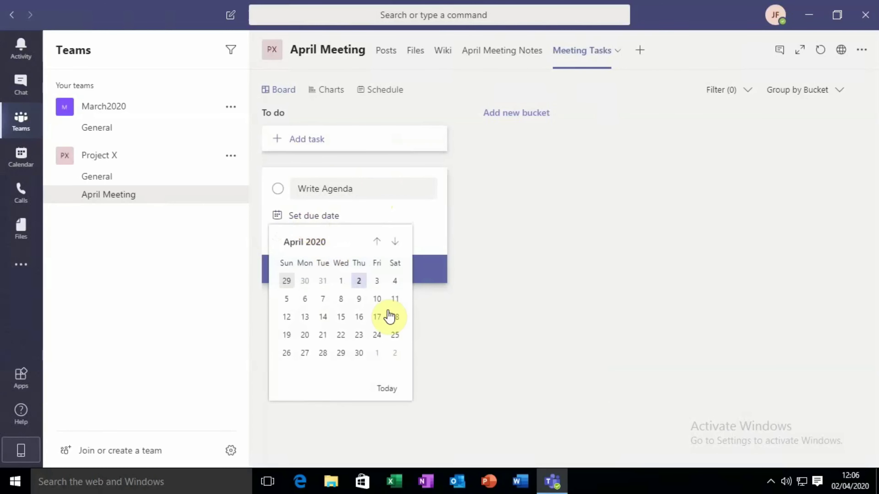
pyautogui.click(376, 282)
pyautogui.click(320, 240)
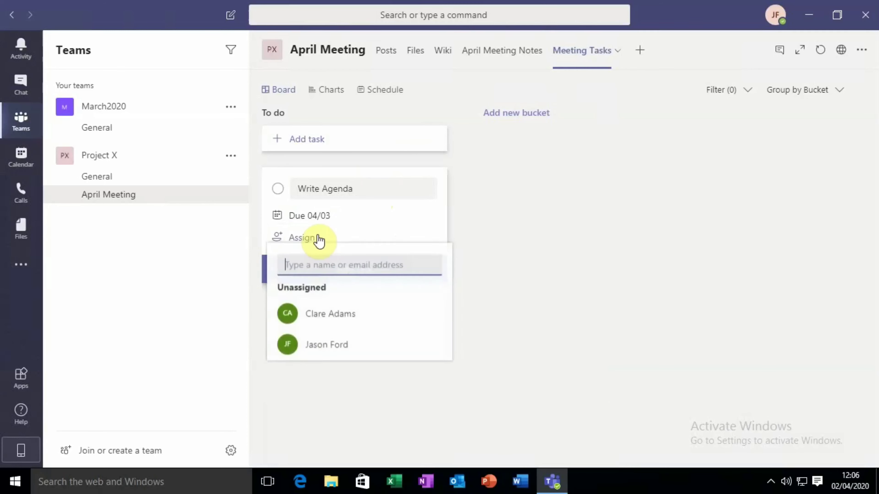
pyautogui.click(340, 314)
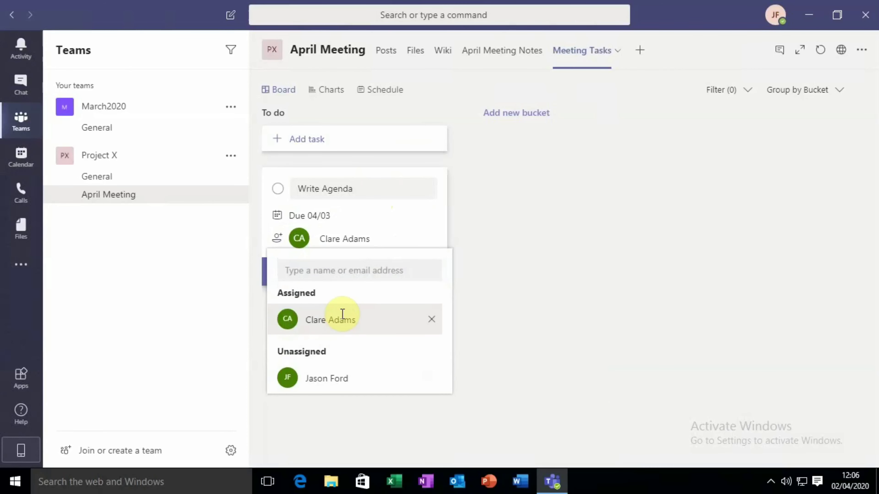
pyautogui.click(523, 269)
pyautogui.click(409, 277)
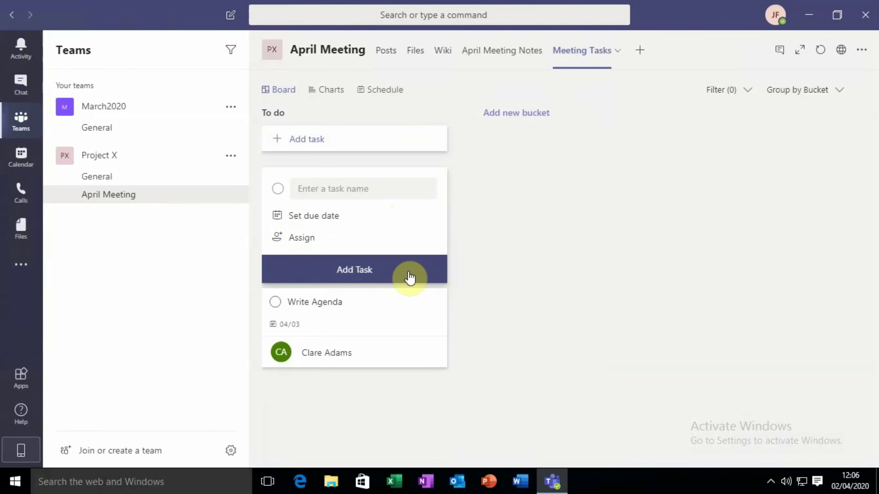
# Step: Draft an Organise Lunch task in the To do bucket, due 04/03 and assigned to the second listed team member
pyautogui.click(381, 192)
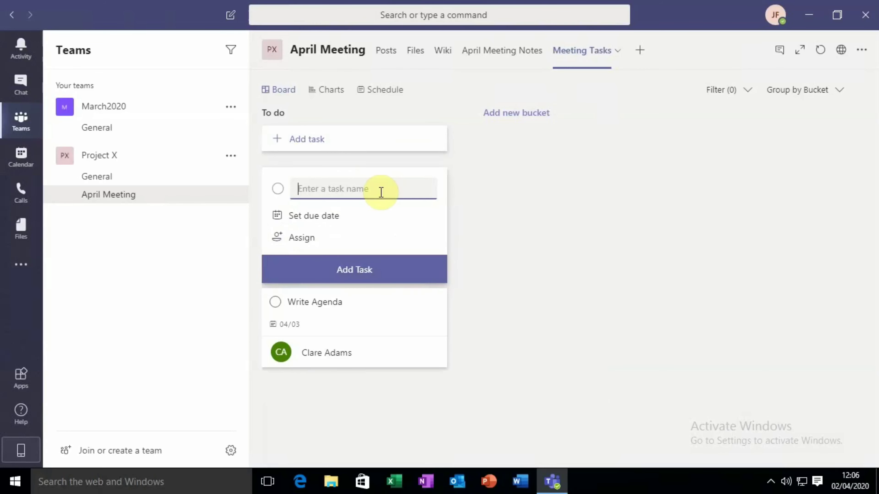
pyautogui.write('Organise L')
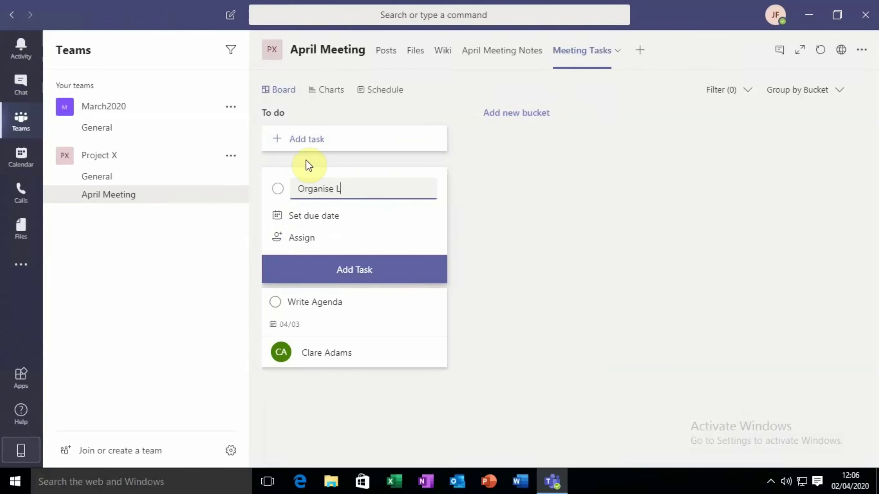
pyautogui.write('unch')
pyautogui.click(300, 218)
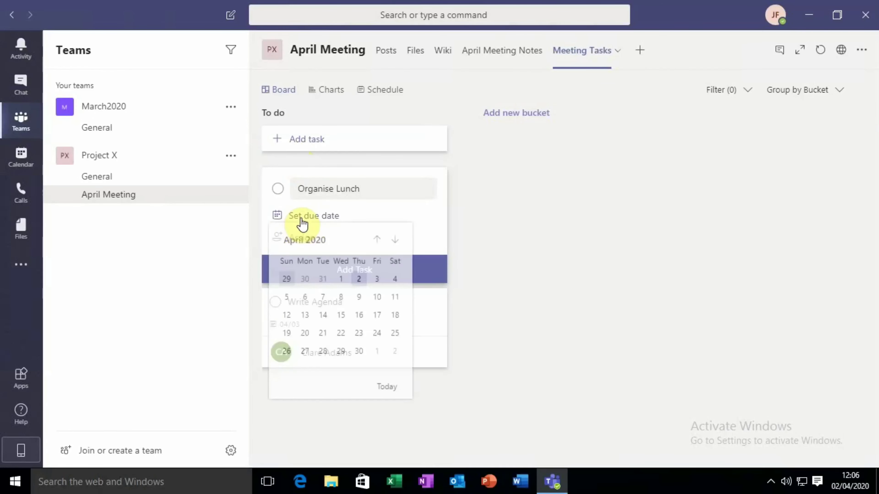
pyautogui.click(377, 280)
pyautogui.click(330, 239)
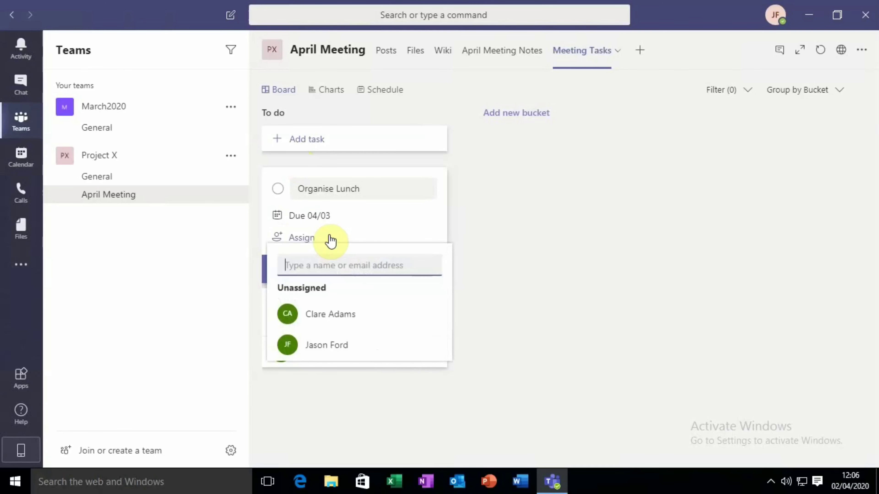
pyautogui.click(350, 345)
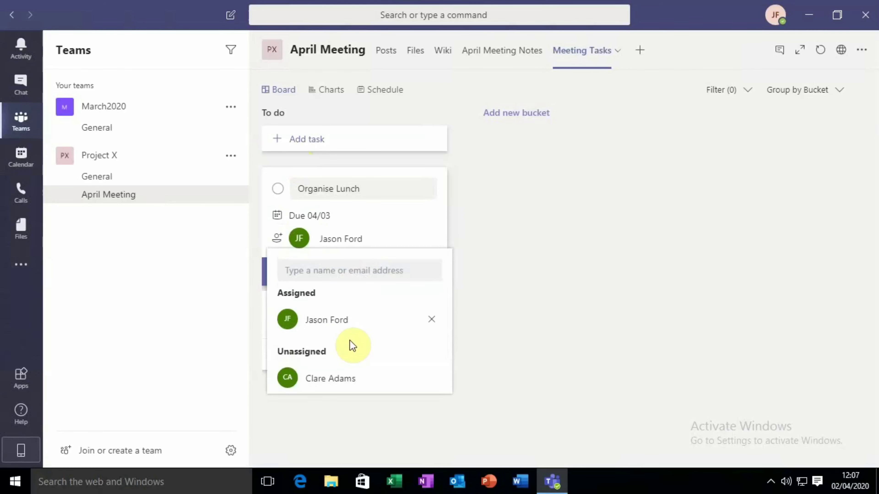
pyautogui.click(524, 277)
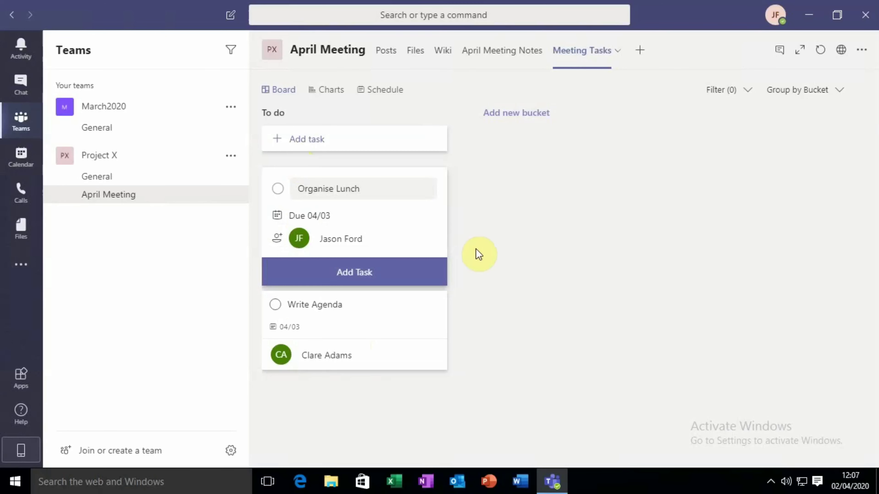
pyautogui.click(315, 218)
pyautogui.click(627, 210)
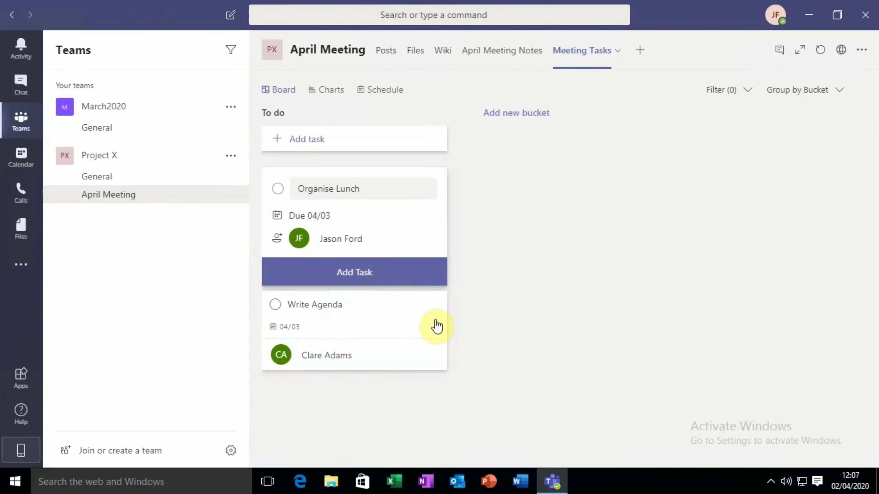
# Step: Examine the Write Agenda task's available actions and its details, including progress choices, notes, checklist, attachments and comments
pyautogui.click(432, 305)
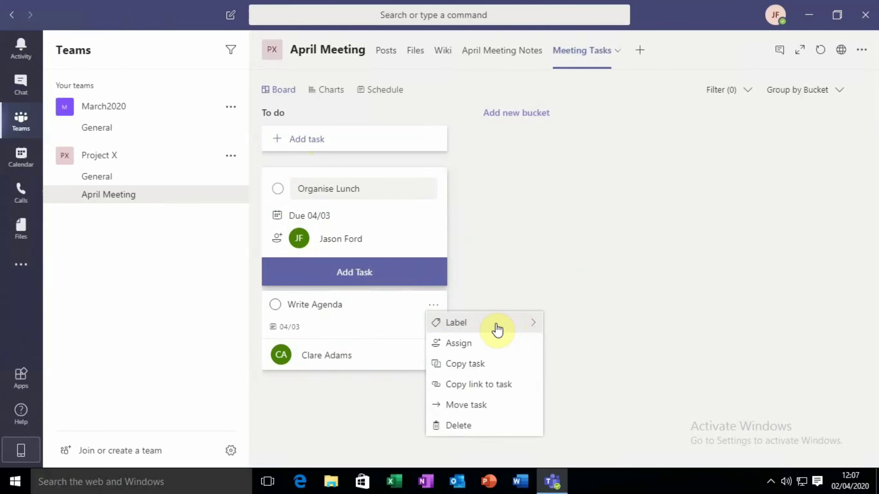
pyautogui.click(508, 329)
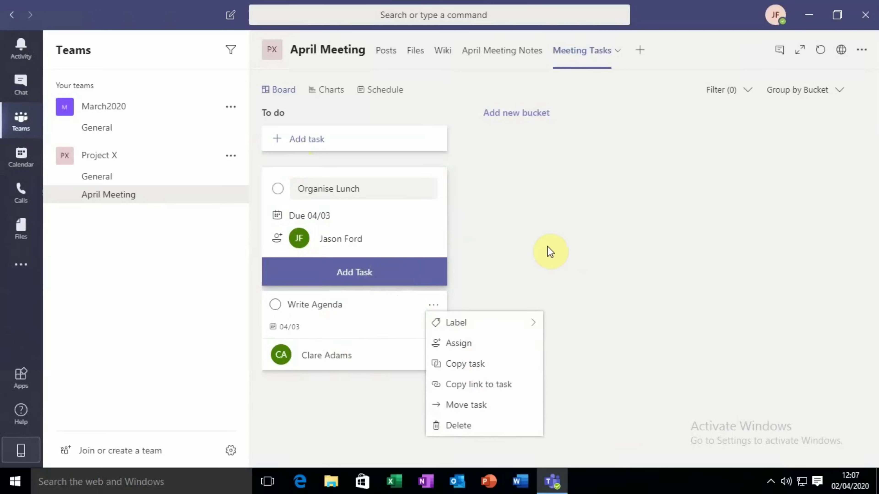
pyautogui.click(552, 252)
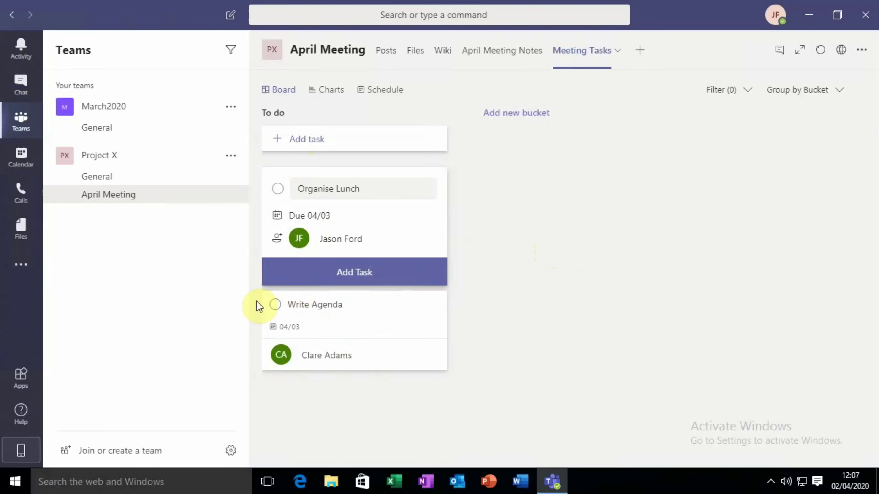
pyautogui.click(332, 314)
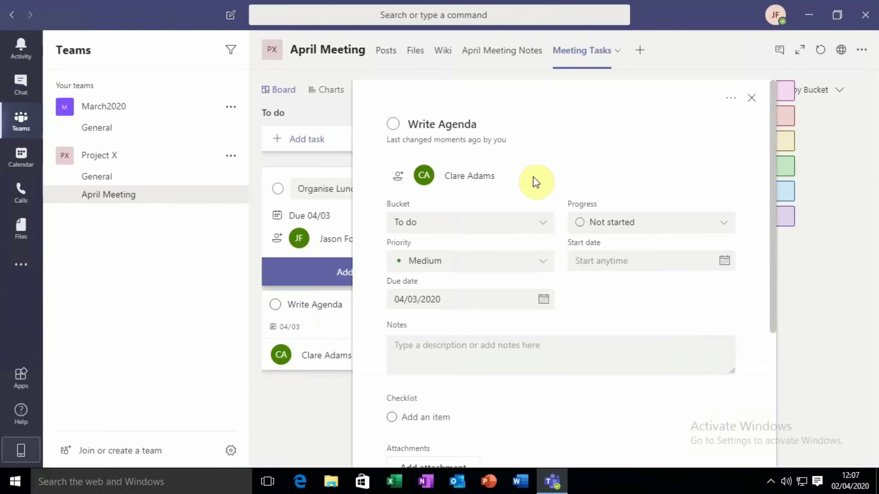
pyautogui.scroll(-2, 532, 178)
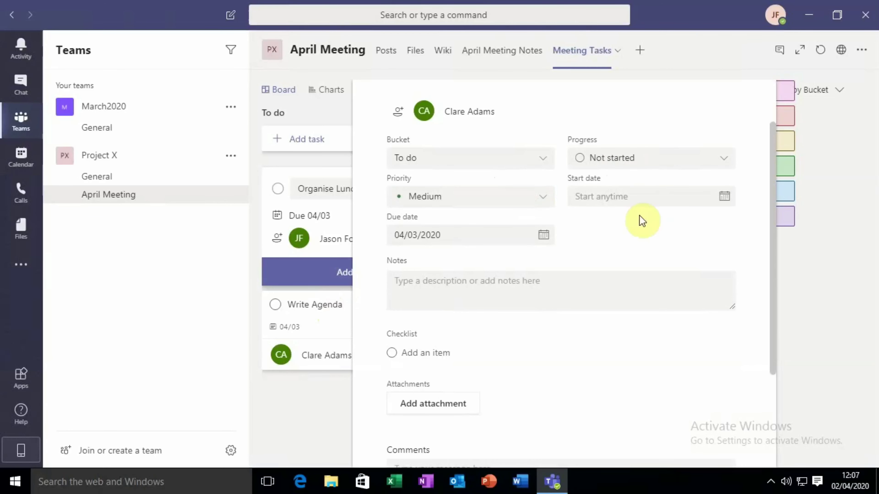
pyautogui.click(650, 162)
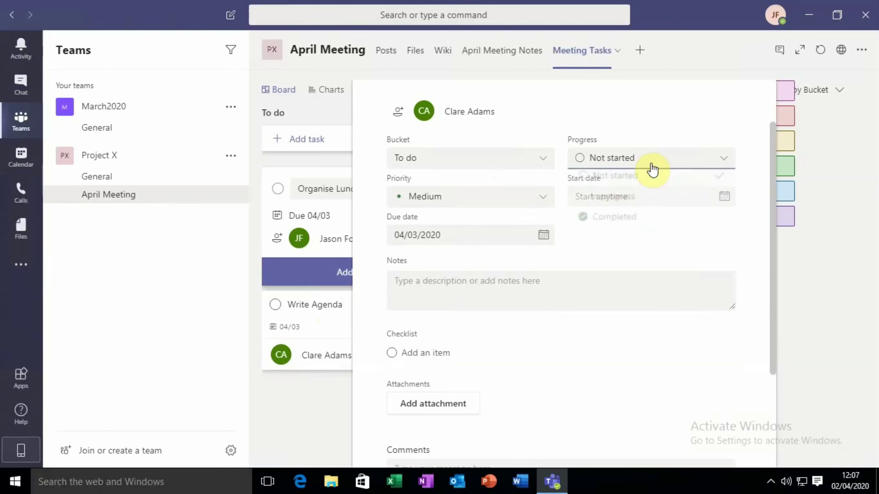
pyautogui.click(618, 114)
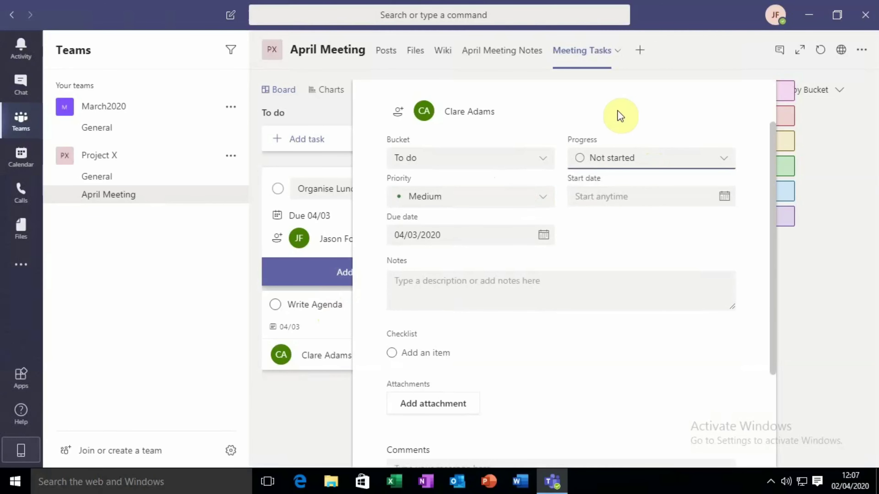
pyautogui.scroll(-4, 533, 194)
pyautogui.click(392, 225)
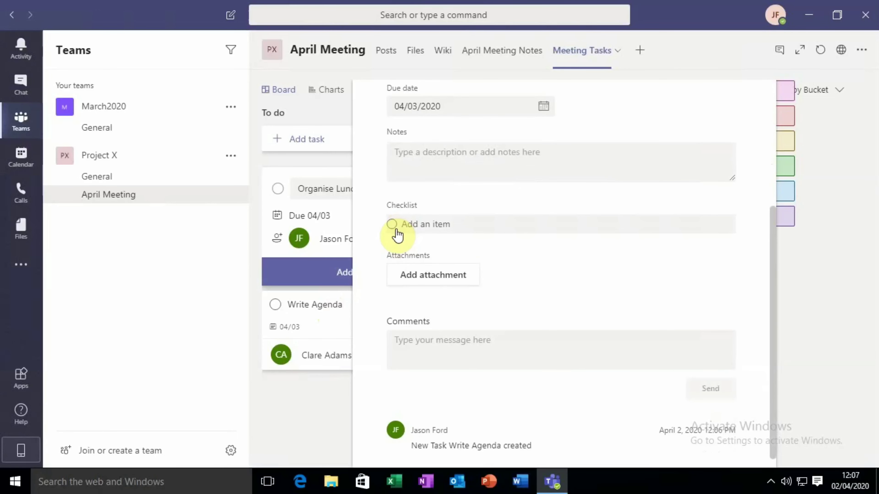
pyautogui.scroll(-1, 529, 235)
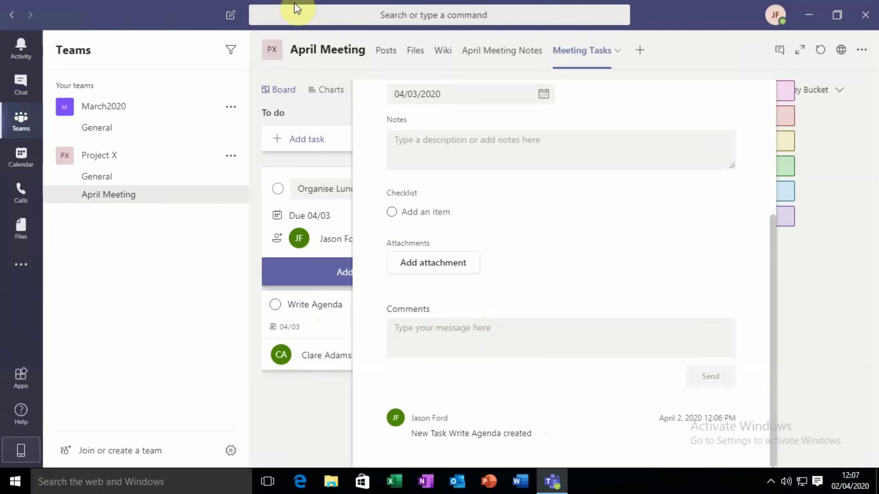
pyautogui.click(830, 310)
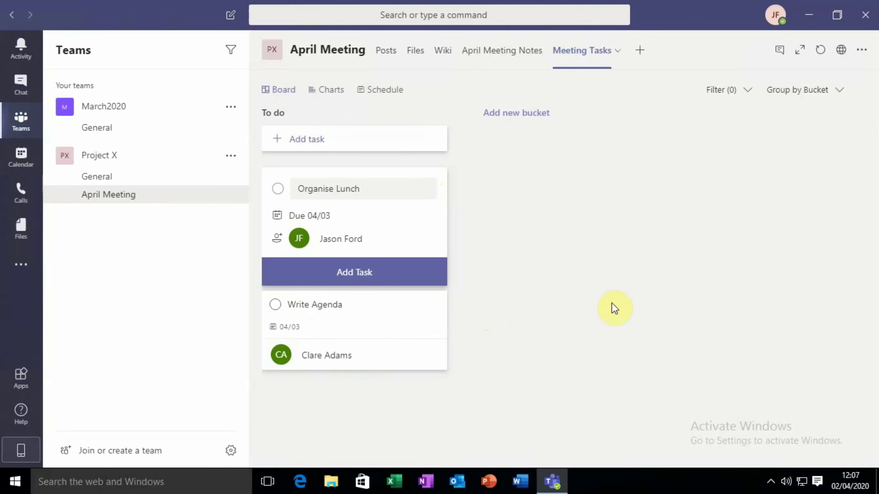
# Step: Mark the Write Agenda task in the Meeting Tasks plan as completed and review the completed tasks list
pyautogui.click(388, 58)
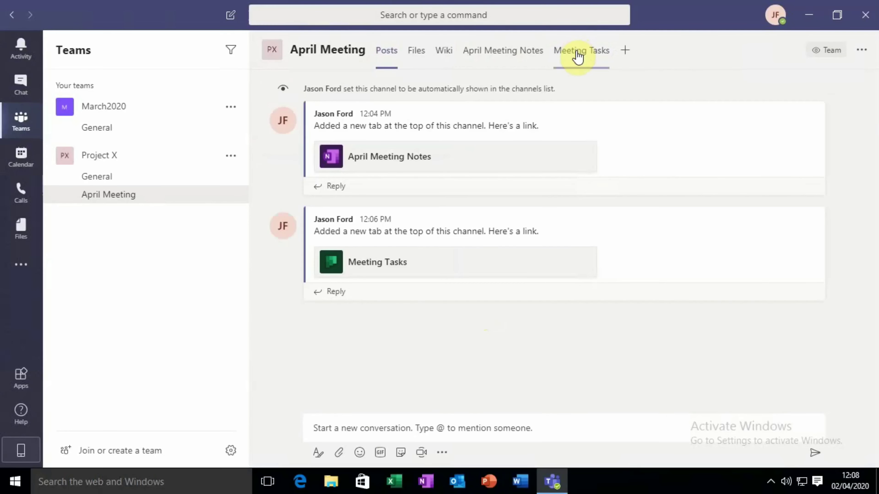
pyautogui.click(577, 56)
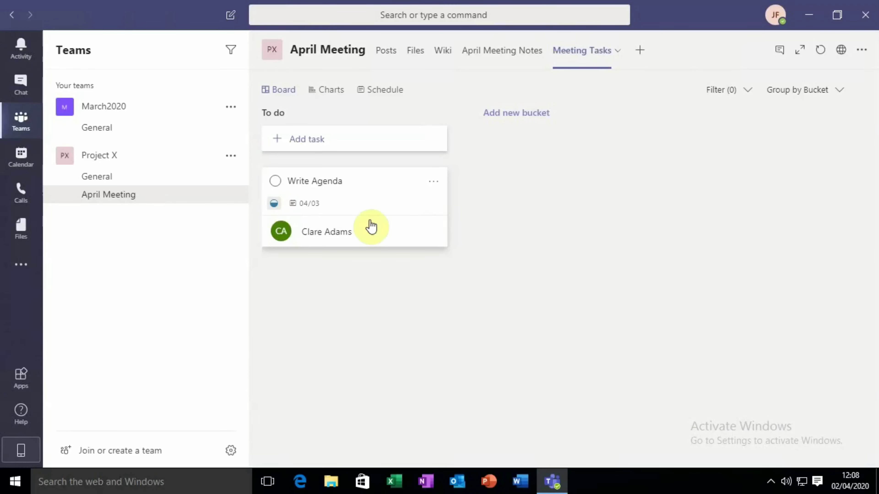
pyautogui.click(275, 181)
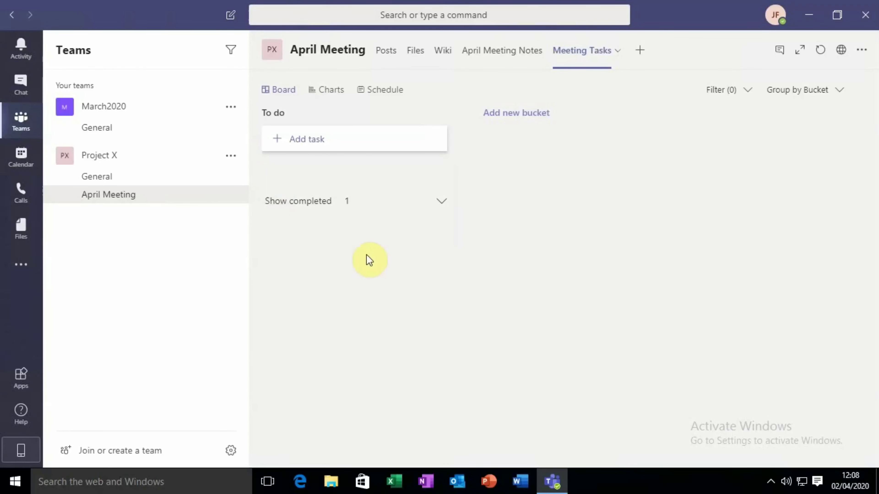
pyautogui.click(337, 207)
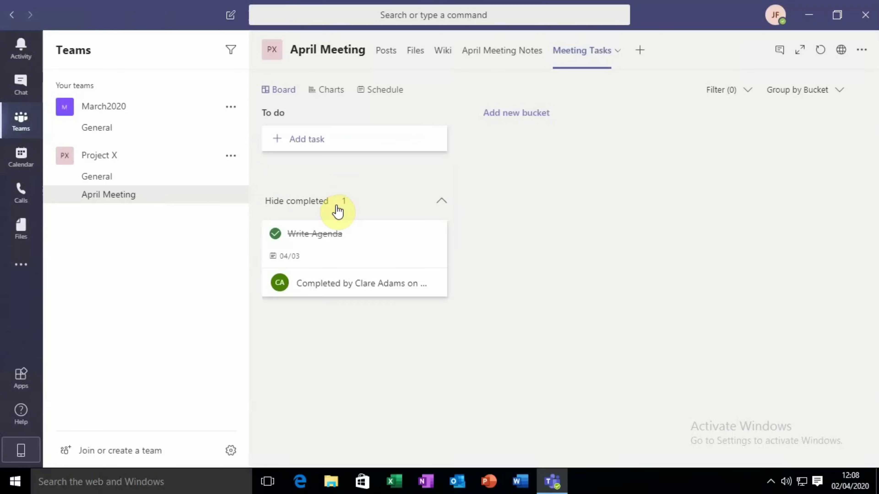
pyautogui.click(318, 202)
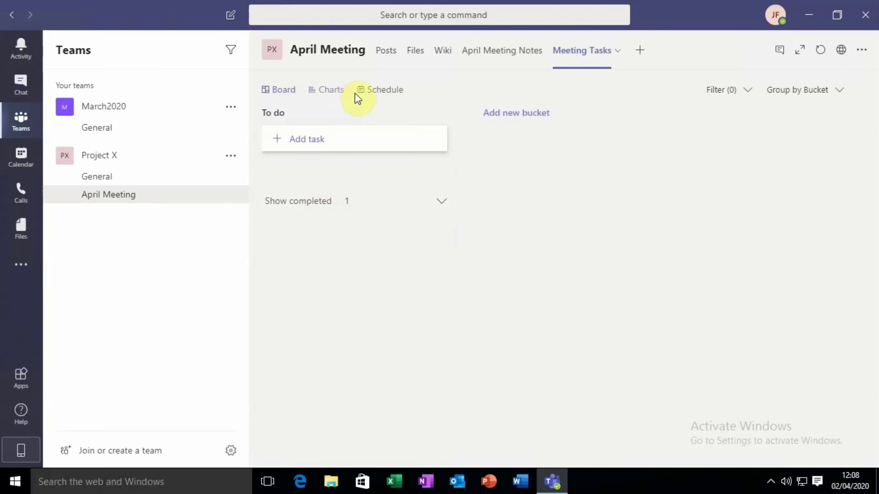
# Step: Examine the plan's status, bucket, priority and member charts with the completed tasks, and view its monthly schedule
pyautogui.click(334, 92)
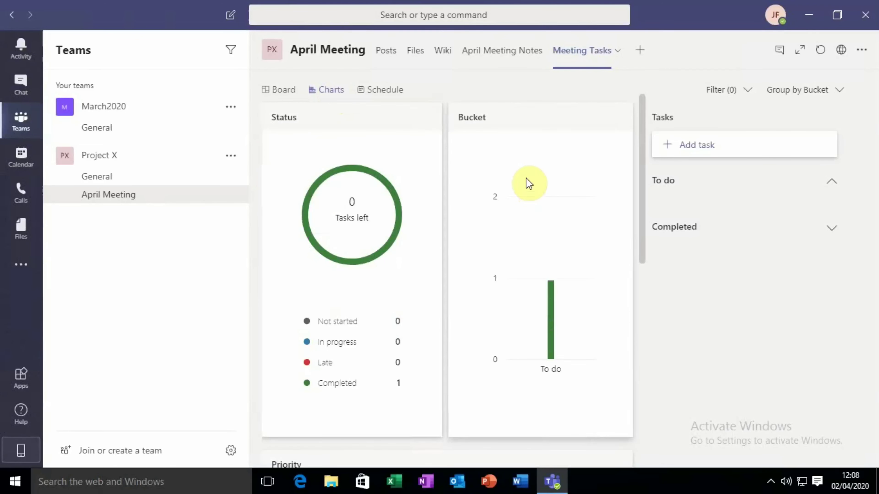
pyautogui.scroll(-2, 523, 180)
pyautogui.scroll(-10, 457, 250)
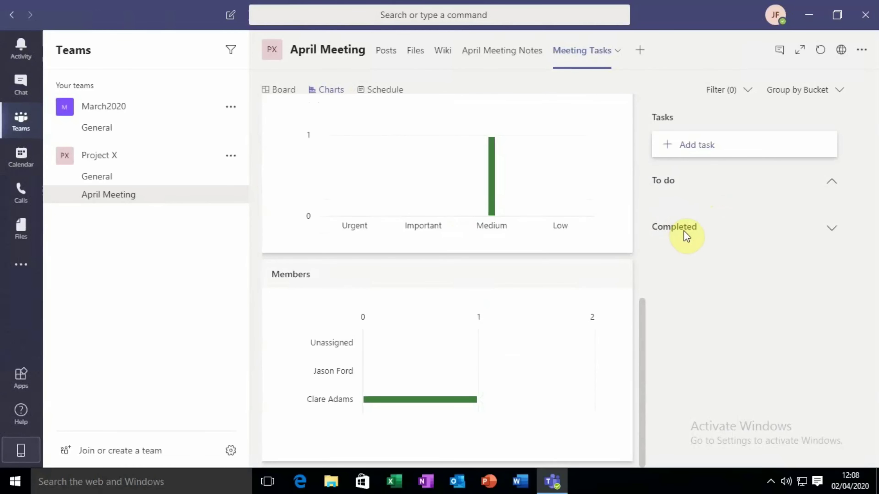
pyautogui.click(830, 228)
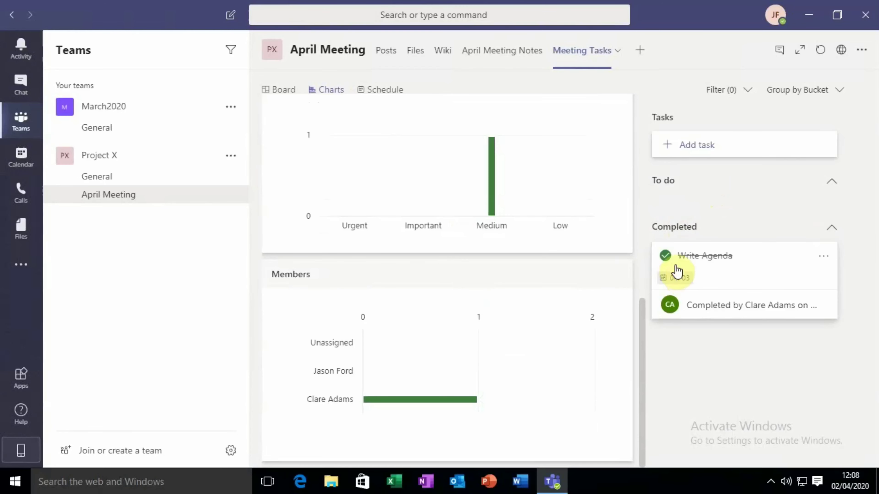
pyautogui.scroll(10, 383, 289)
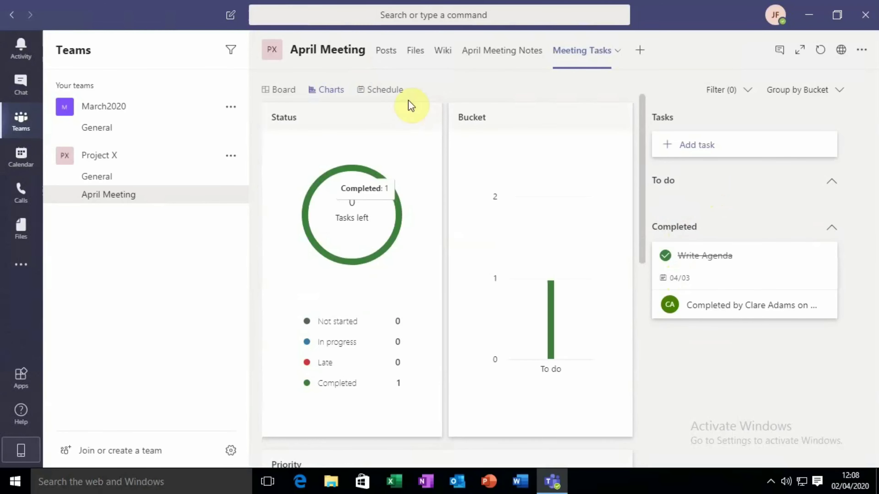
pyautogui.click(387, 92)
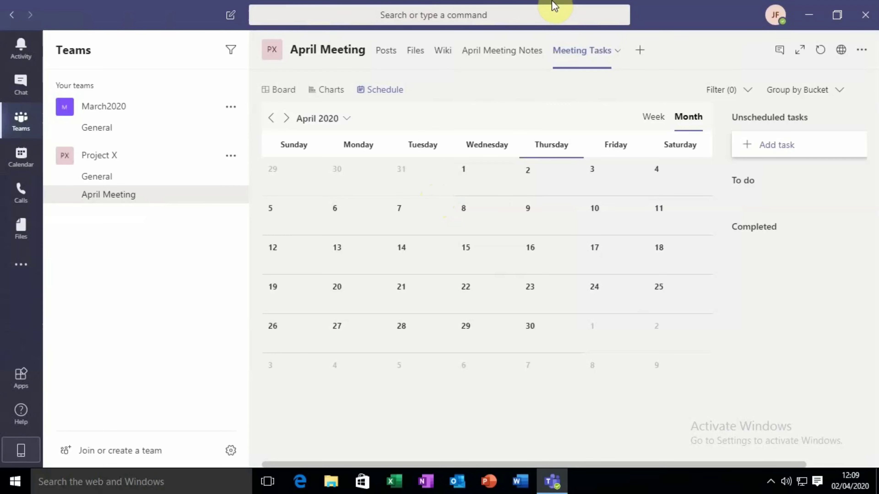
pyautogui.moveTo(547, 7)
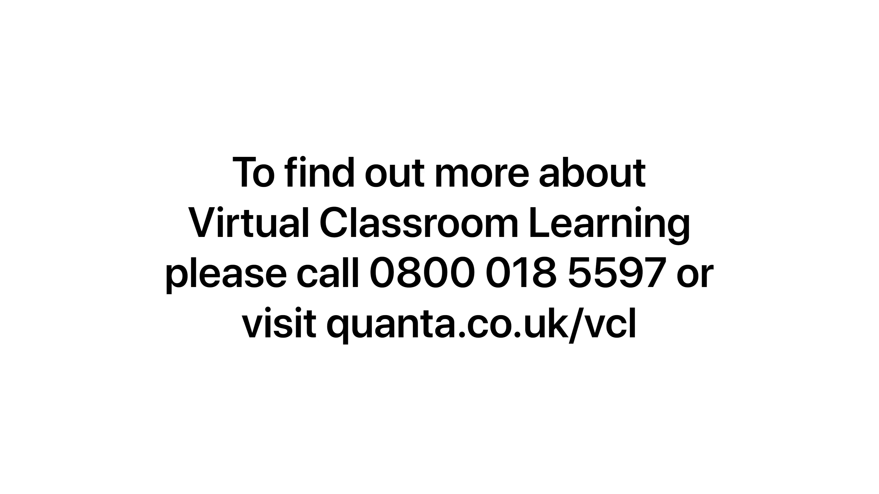